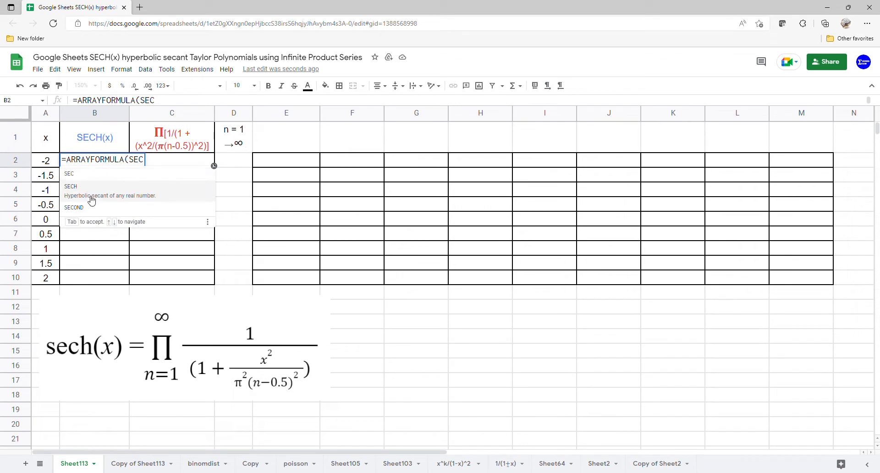
Complete the array formula in B2 as =ARRAYFORMULA(SECH(A2:A10)) to compute the hyperbolic secant of every x value
{"action": "left_click", "coordinate": [85, 195]}
{"action": "left_click_drag", "start_coordinate": [47, 159], "coordinate": [49, 279]}
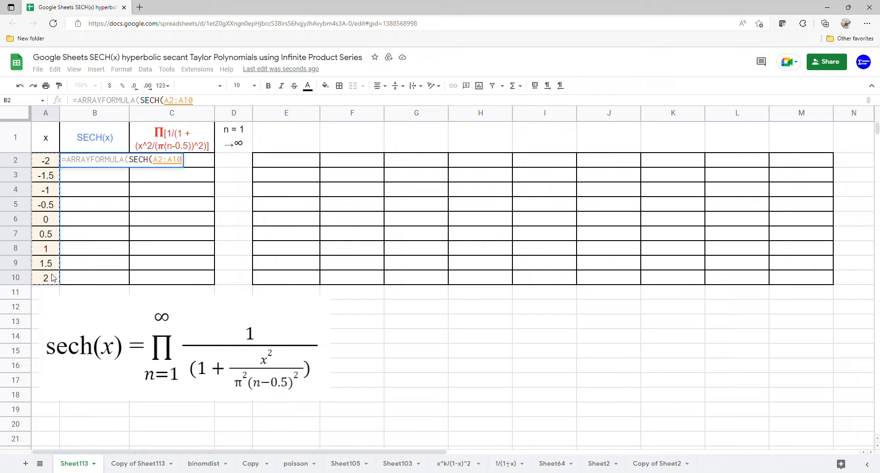
{"action": "key", "text": "Return"}
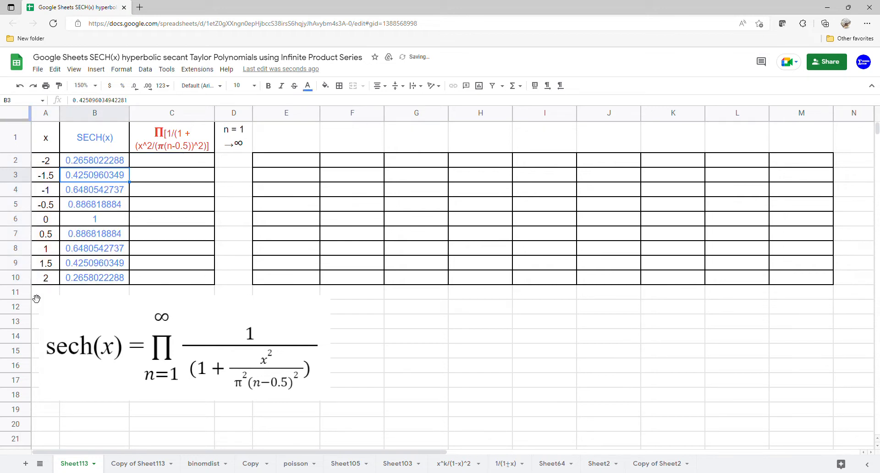
Fill E1:M1 with the n values 1 through 9, starting from cell E1
{"action": "left_click", "coordinate": [192, 164]}
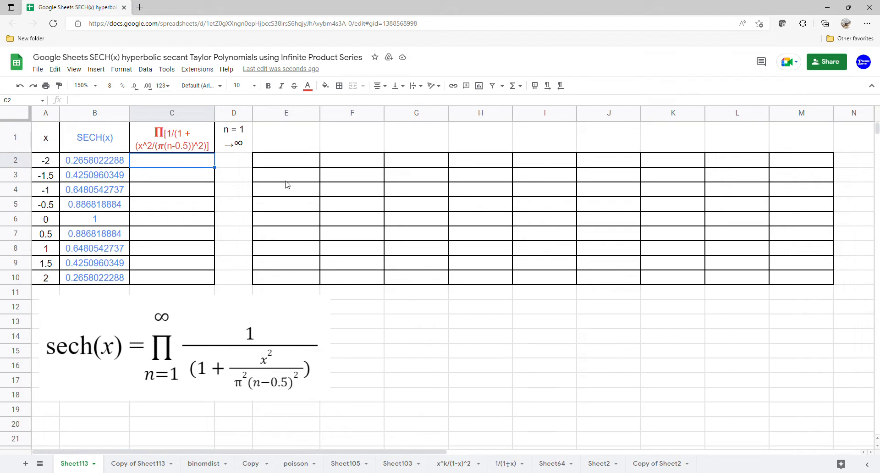
{"action": "left_click", "coordinate": [301, 146]}
{"action": "type", "text": "1"}
{"action": "key", "text": "Return"}
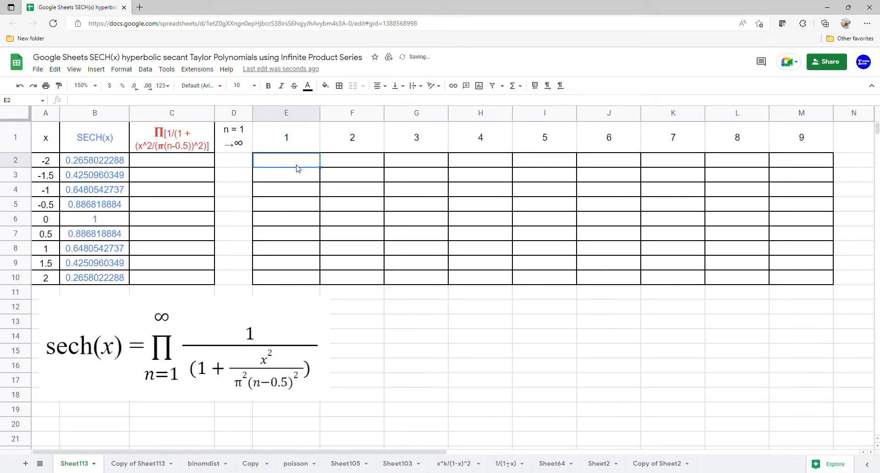
Begin an array formula in E2 that divides A2:A10 by PI() times an open parenthesis: =ARRAYFORMULA(A2:A10/(PI()*(
{"action": "type", "text": "=A"}
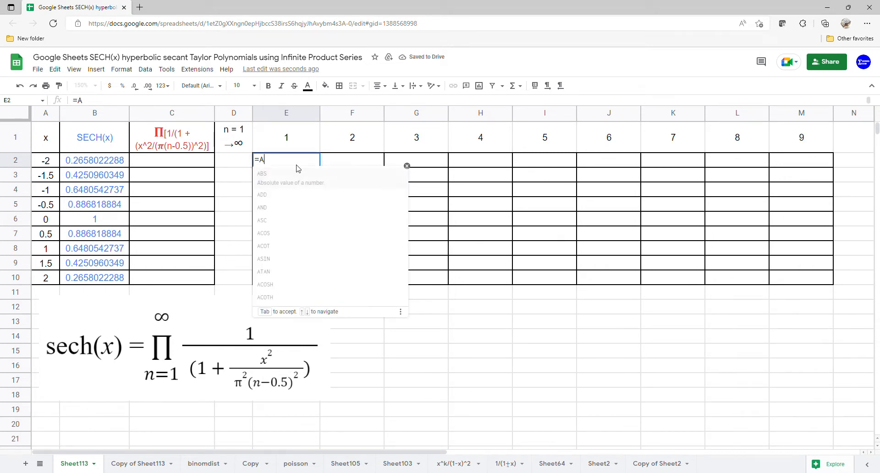
{"action": "type", "text": "RR"}
{"action": "key", "text": "Tab"}
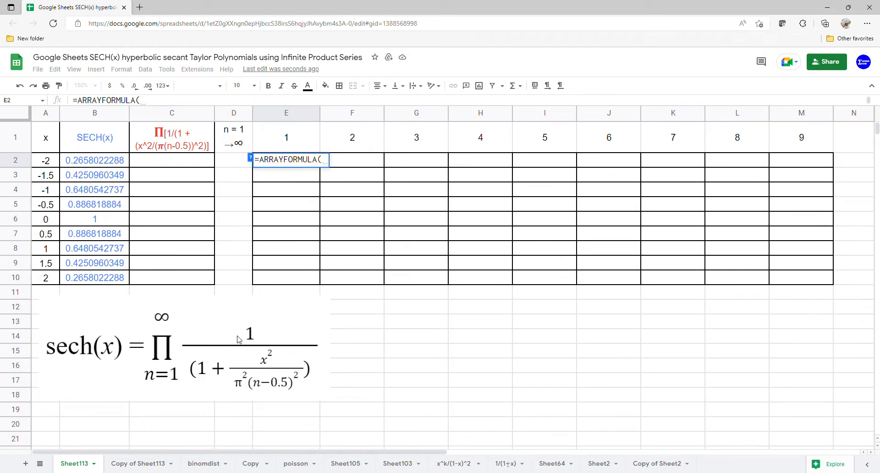
{"action": "left_click_drag", "start_coordinate": [52, 161], "coordinate": [52, 275]}
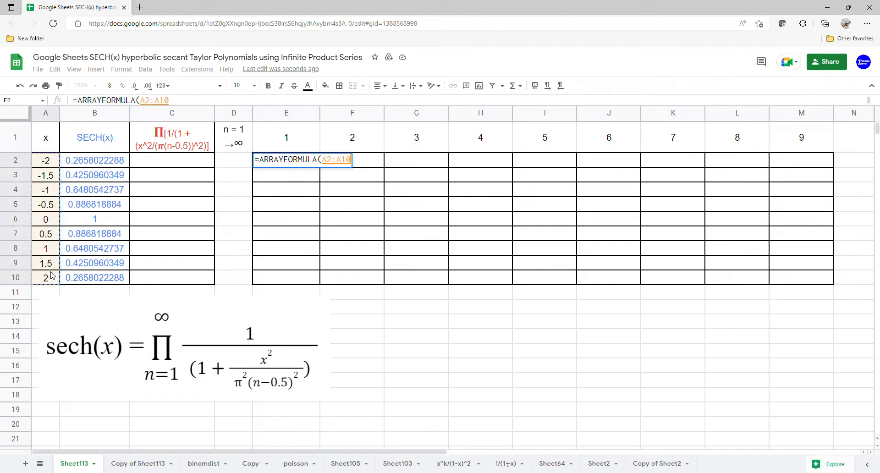
{"action": "type", "text": "/"}
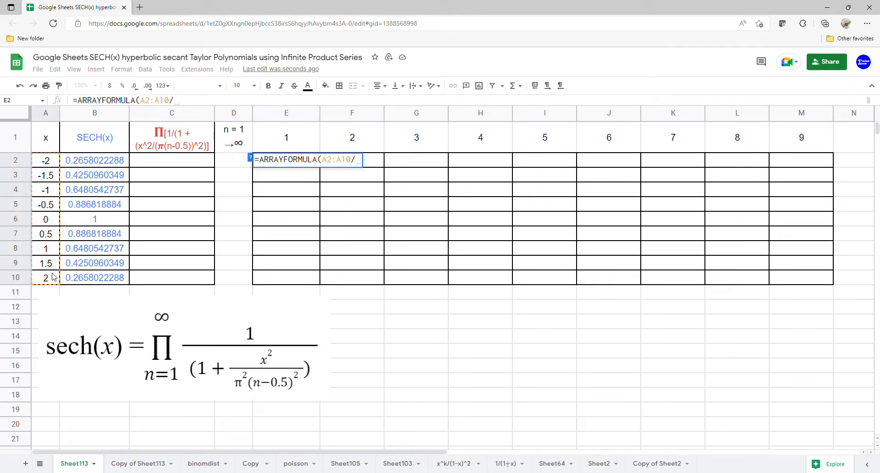
{"action": "type", "text": "(PI"}
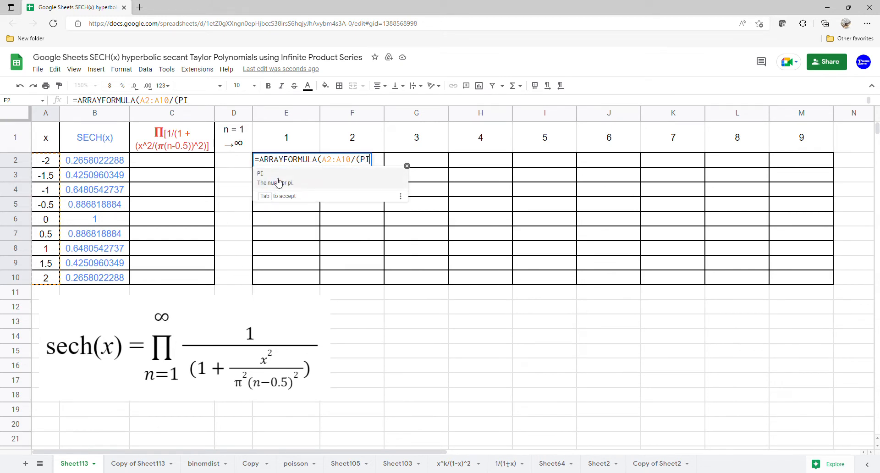
{"action": "type", "text": "()*("}
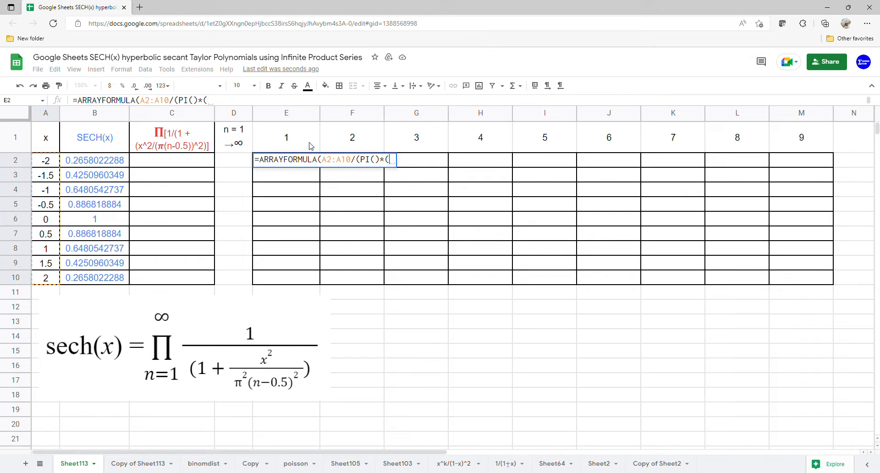
Finish the E2 formula with E1:M1-0.5 in the denominator and square the quotient: =ARRAYFORMULA(A2:A10/(PI()*(E1:M1-0.5)))^2
{"action": "left_click_drag", "start_coordinate": [309, 146], "coordinate": [788, 153]}
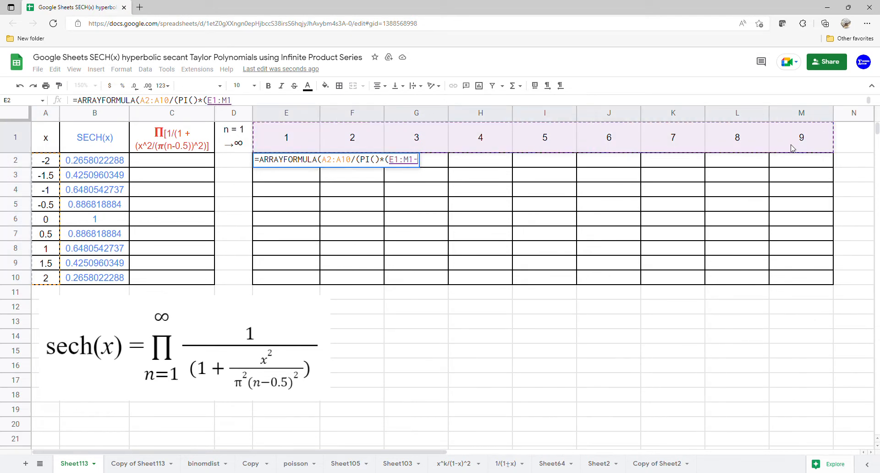
{"action": "type", "text": "-0.5"}
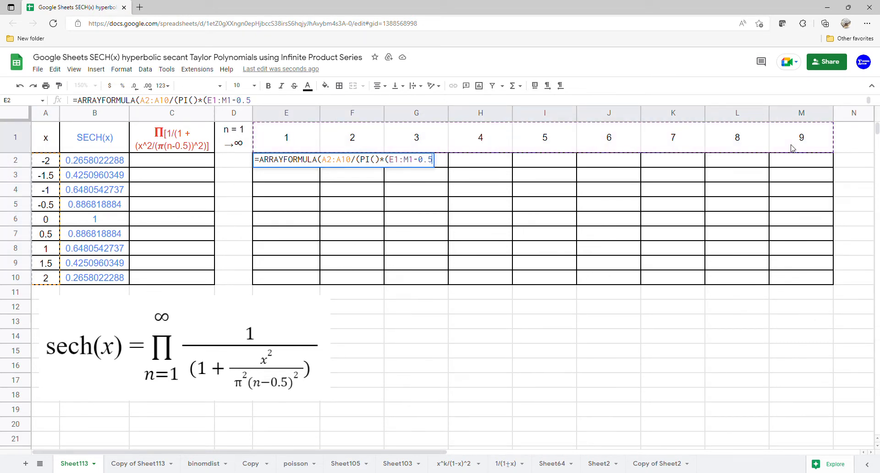
{"action": "type", "text": ")))"}
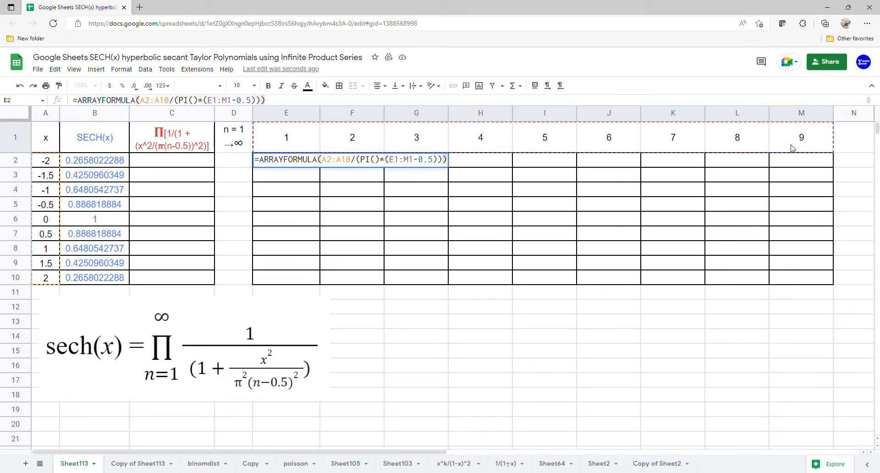
{"action": "type", "text": "^@"}
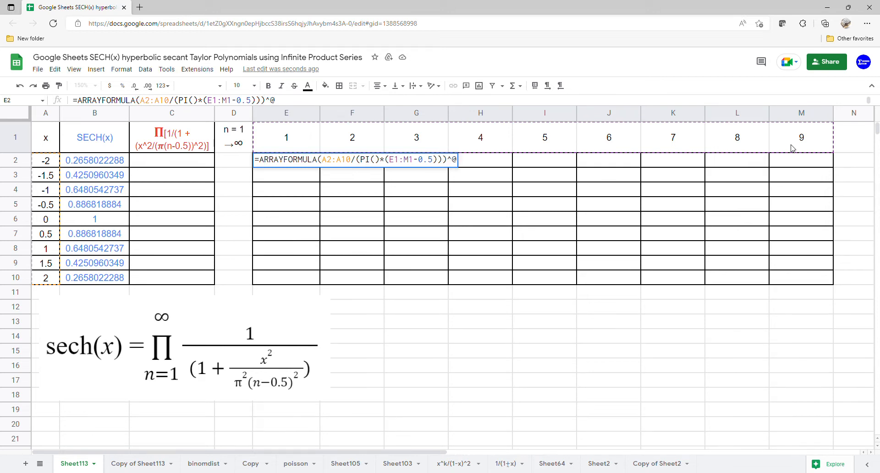
{"action": "key", "text": "BackSpace"}
{"action": "type", "text": "2"}
{"action": "key", "text": "Return"}
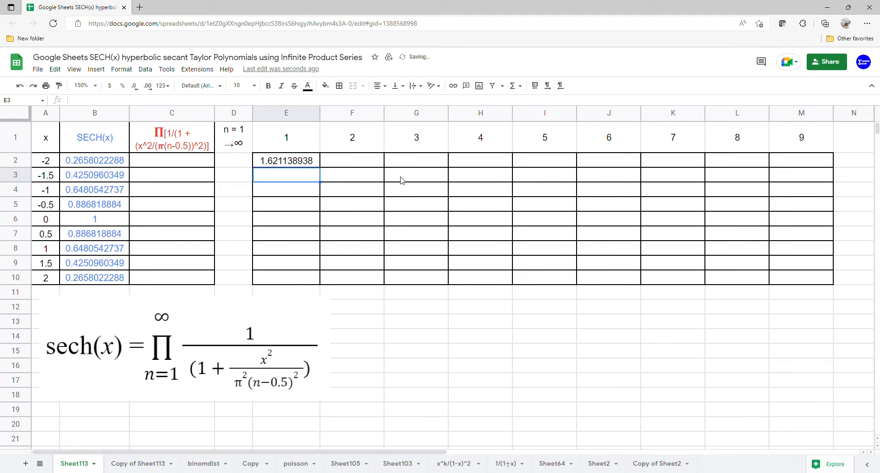
Add 1 to the squared term inside the E2 array formula, giving =ARRAYFORMULA(1+(A2:A10/(PI()*(E1:M1-0.5)))^2)
{"action": "left_click", "coordinate": [289, 165]}
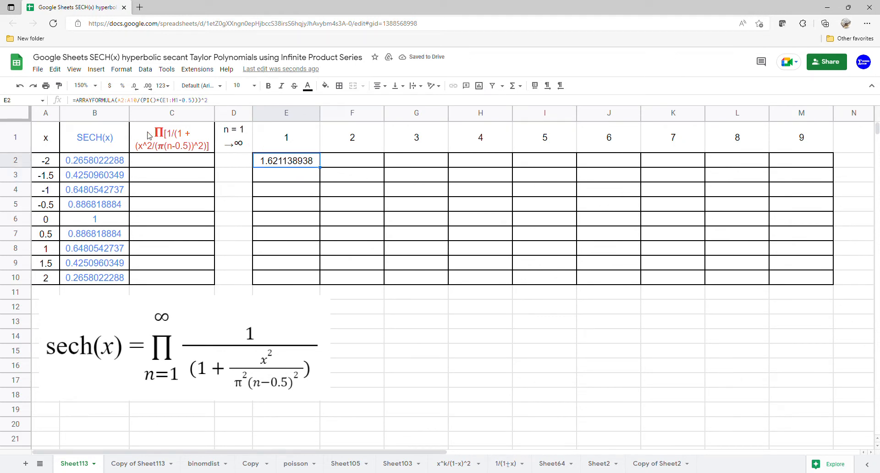
{"action": "left_click", "coordinate": [118, 102]}
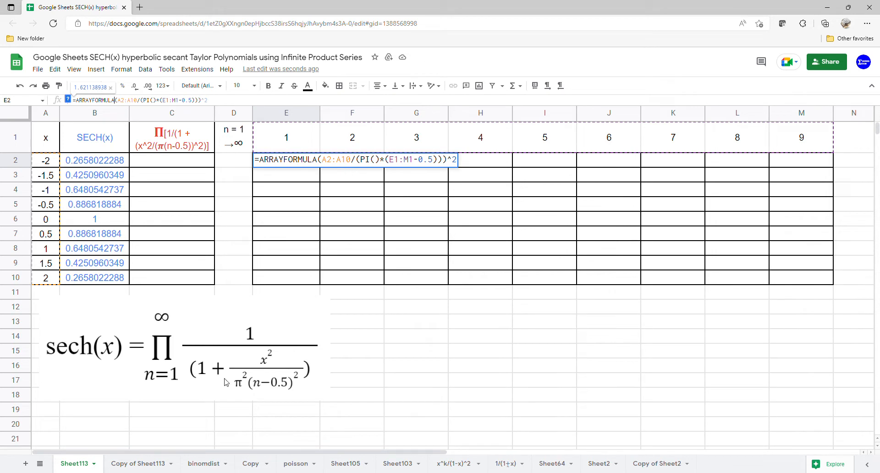
{"action": "left_click", "coordinate": [319, 161]}
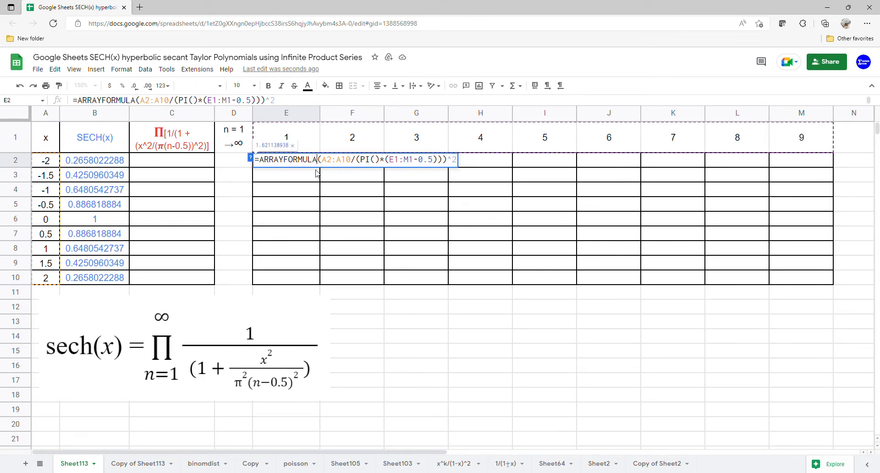
{"action": "type", "text": "1+"}
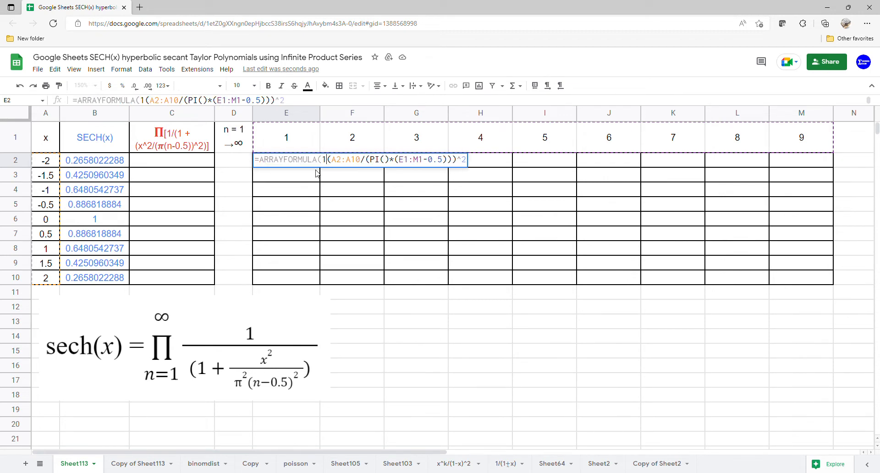
{"action": "key", "text": "Return"}
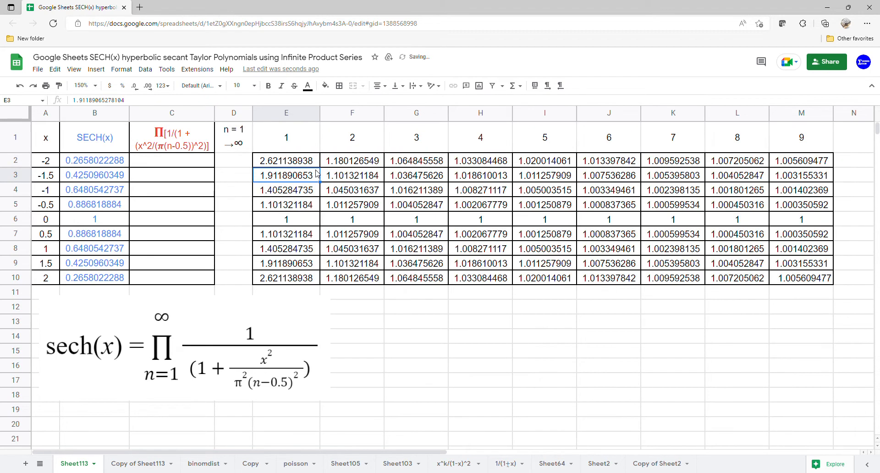
Turn the E2 formula into its reciprocal: =ARRAYFORMULA(1/(1+(A2:A10/(PI()*(E1:M1-0.5)))^2))
{"action": "left_click", "coordinate": [277, 160]}
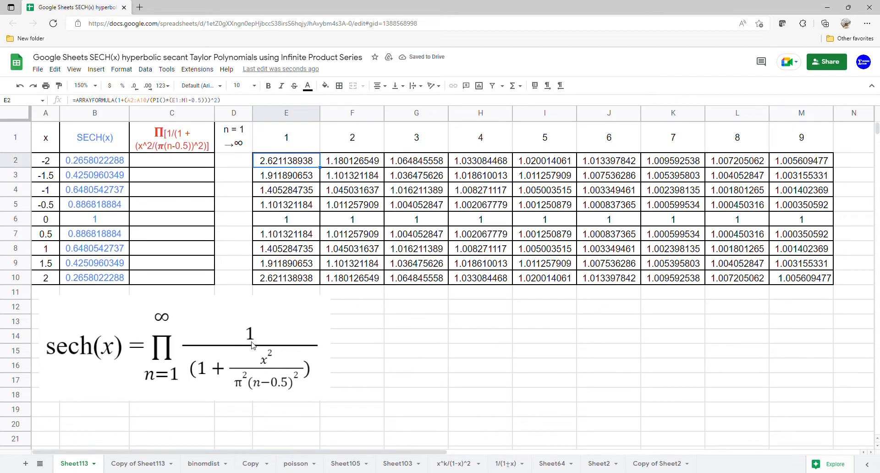
{"action": "double_click", "coordinate": [294, 166]}
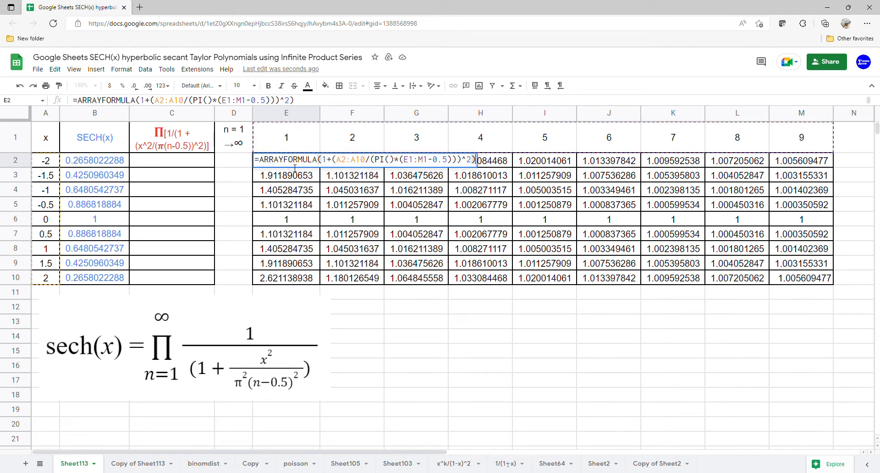
{"action": "left_click", "coordinate": [318, 159]}
{"action": "type", "text": "(1/"}
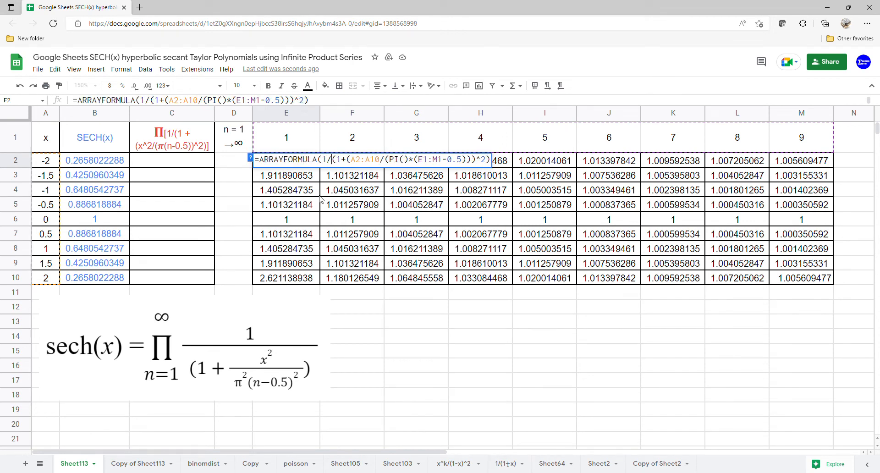
{"action": "key", "text": "Return"}
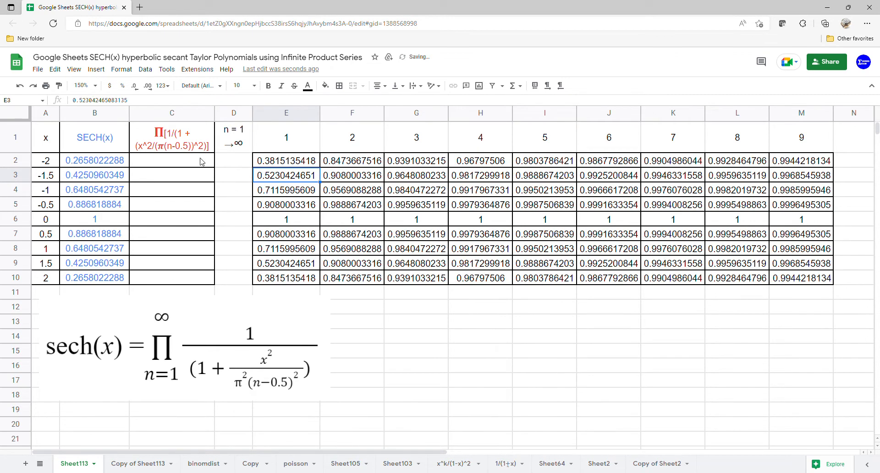
Enter =PRODUCT(E2:M2) in C2 and fill the formula down through C10
{"action": "left_click", "coordinate": [193, 160]}
{"action": "type", "text": "="}
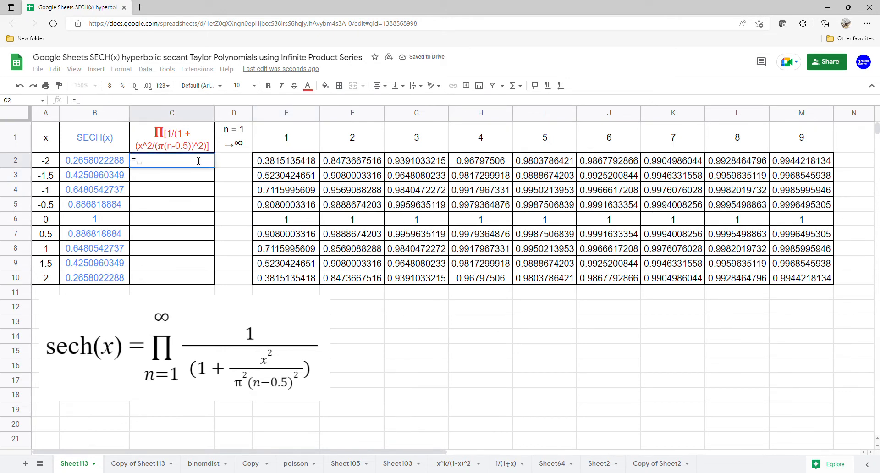
{"action": "type", "text": "PROD"}
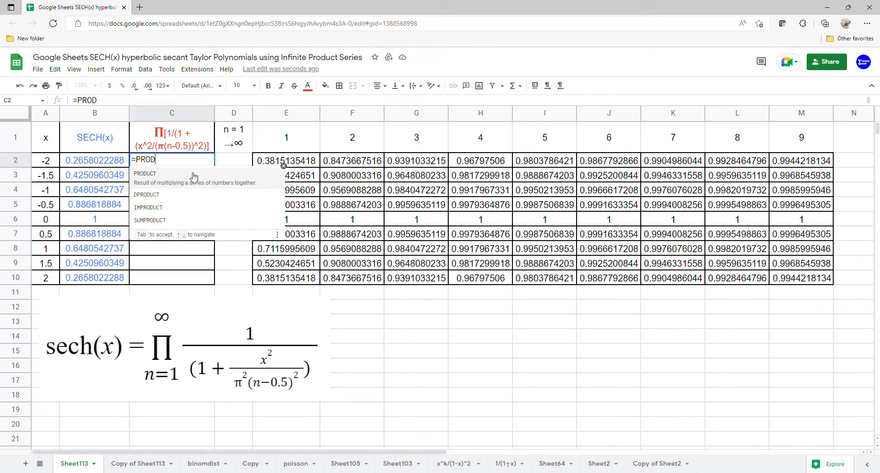
{"action": "key", "text": "Tab"}
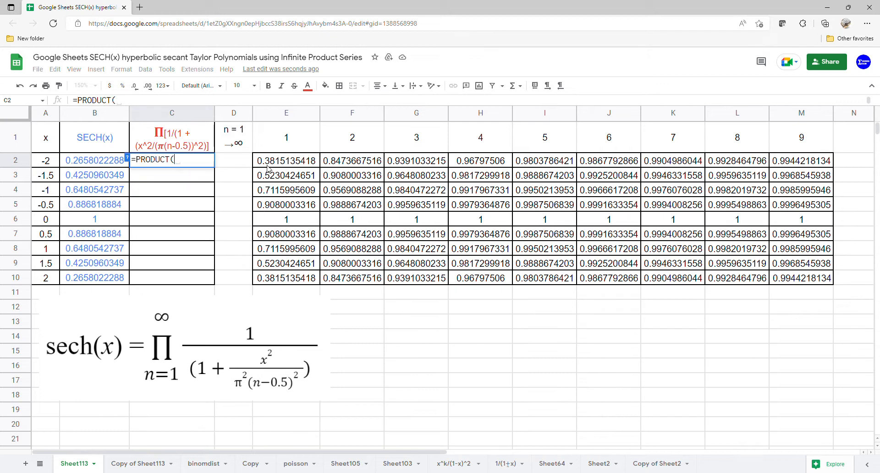
{"action": "left_click_drag", "start_coordinate": [276, 163], "coordinate": [780, 158]}
{"action": "key", "text": "Return"}
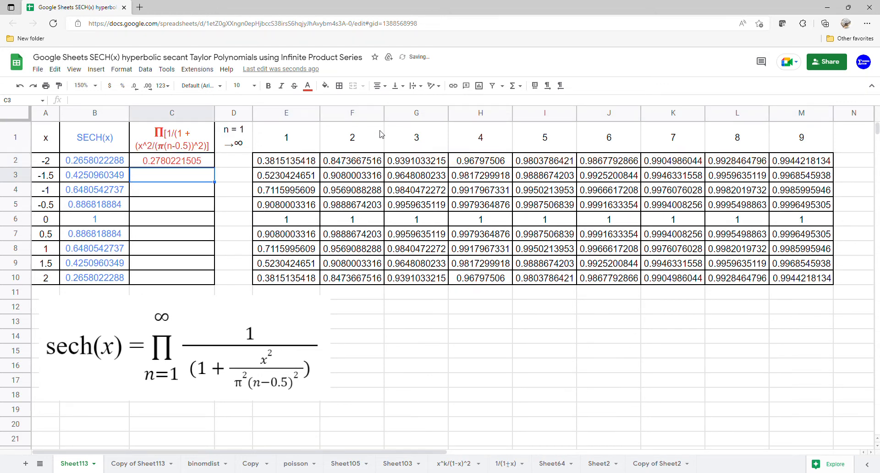
{"action": "left_click", "coordinate": [197, 163]}
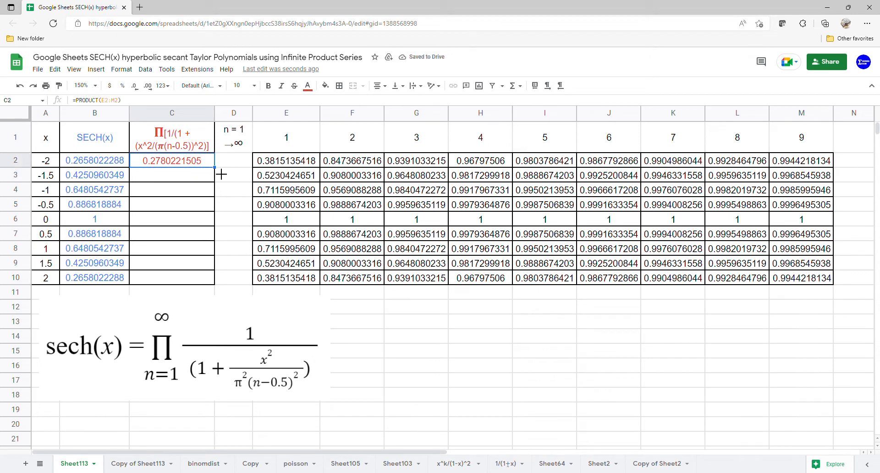
{"action": "left_click_drag", "start_coordinate": [215, 168], "coordinate": [218, 285]}
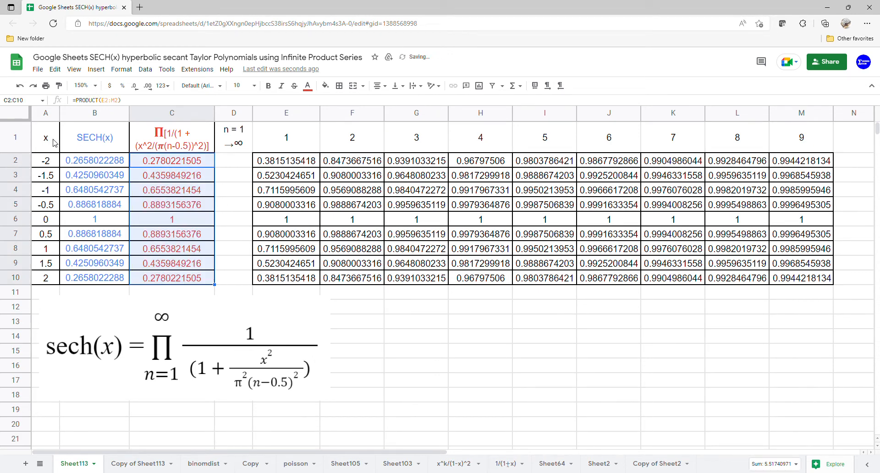
Insert a scatter chart of A1:C10, using row 1 as headers and column A as labels
{"action": "left_click_drag", "start_coordinate": [54, 142], "coordinate": [172, 277]}
{"action": "left_click", "coordinate": [96, 69]}
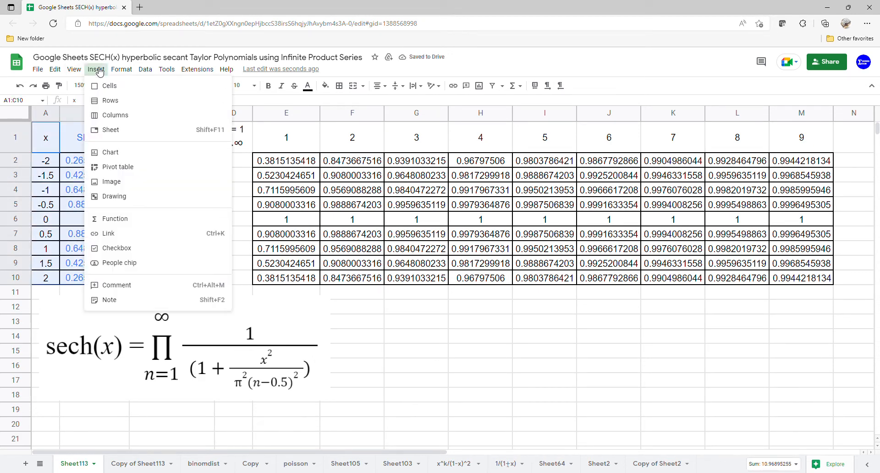
{"action": "left_click", "coordinate": [112, 153]}
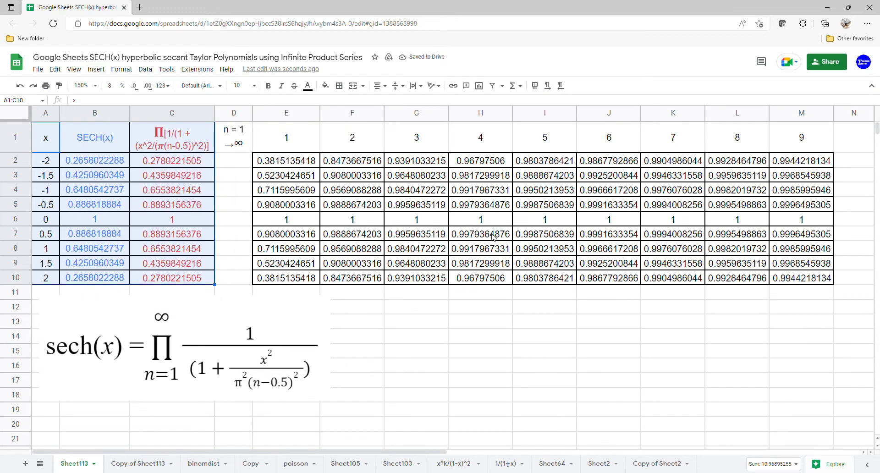
{"action": "left_click", "coordinate": [824, 155]}
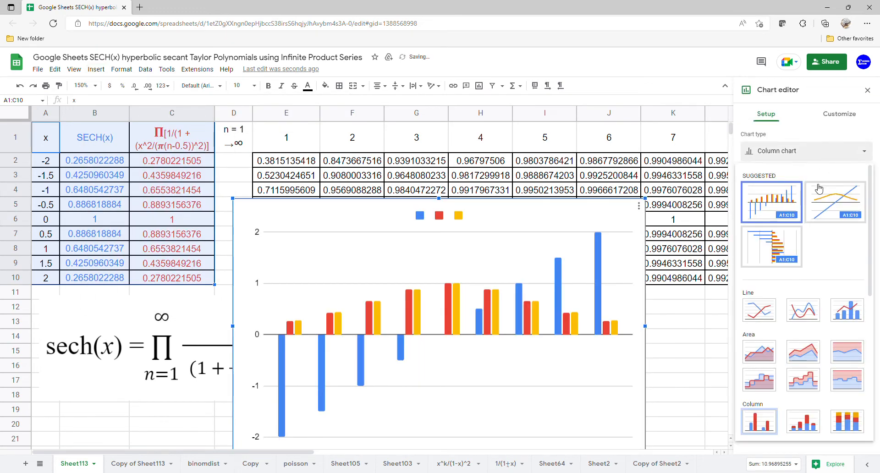
{"action": "scroll", "coordinate": [795, 401], "scroll_direction": "down", "scroll_amount": 3}
{"action": "left_click", "coordinate": [774, 384]}
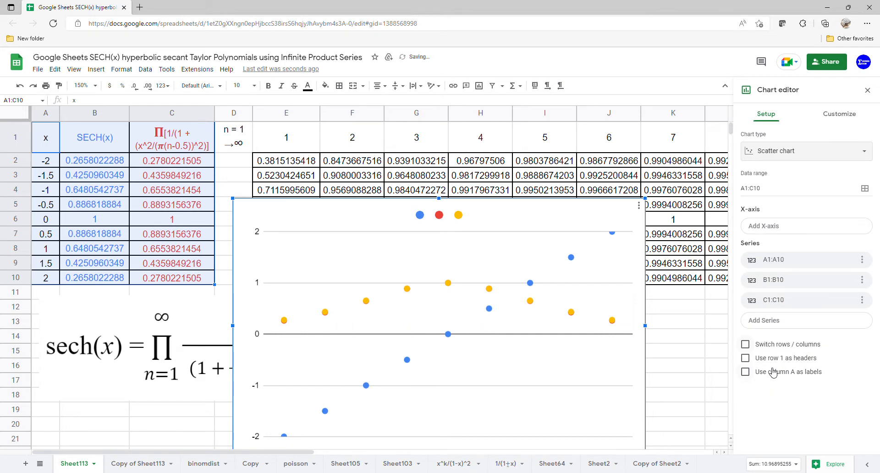
{"action": "left_click", "coordinate": [772, 362]}
{"action": "left_click", "coordinate": [762, 373]}
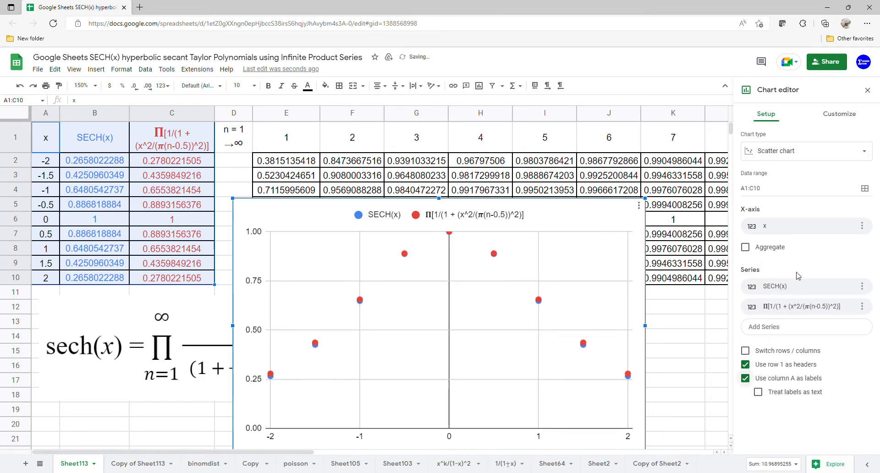
Add polynomial trendlines of degree 8 to all series of the scatter chart
{"action": "left_click", "coordinate": [839, 115]}
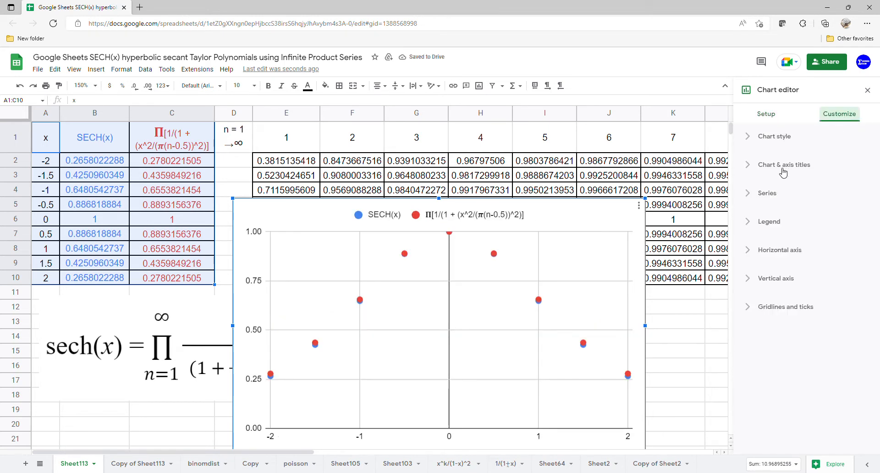
{"action": "left_click", "coordinate": [768, 195]}
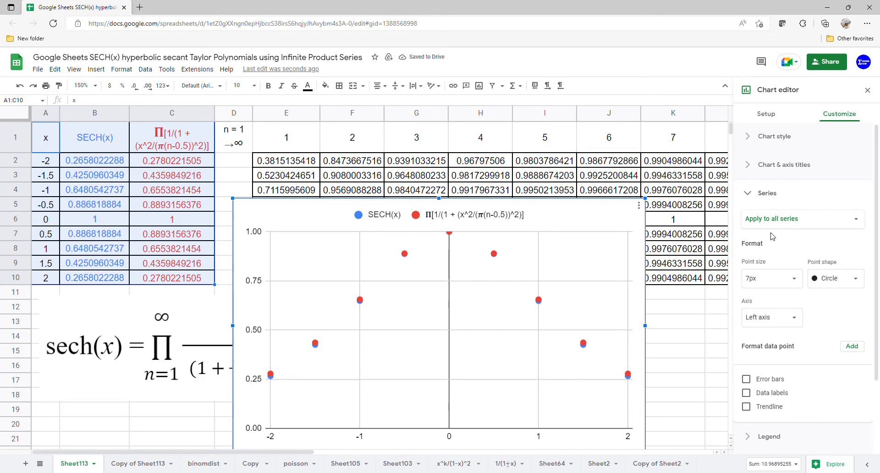
{"action": "left_click", "coordinate": [747, 408]}
{"action": "scroll", "coordinate": [795, 365], "scroll_direction": "down", "scroll_amount": 2}
{"action": "left_click", "coordinate": [771, 339]}
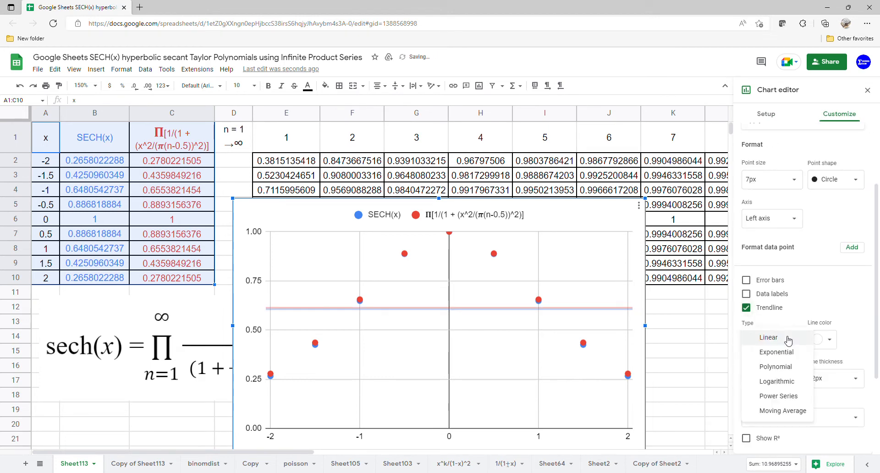
{"action": "left_click", "coordinate": [769, 367]}
{"action": "left_click", "coordinate": [794, 378]}
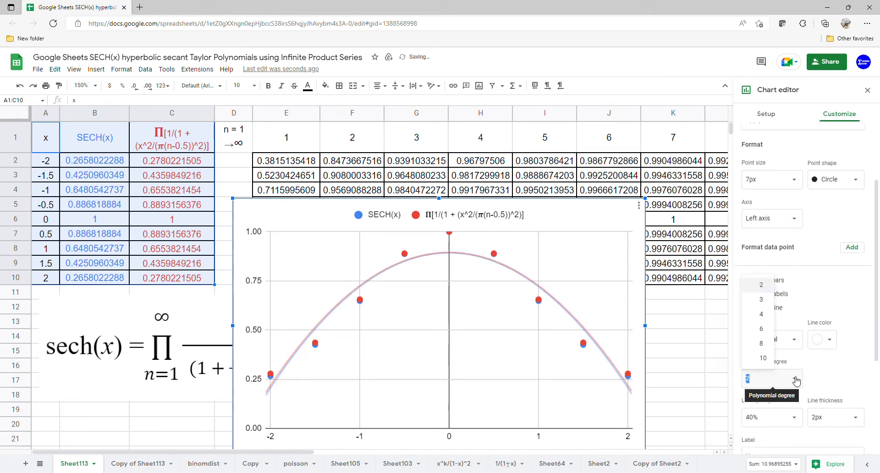
{"action": "left_click", "coordinate": [769, 343]}
Label the trendlines with their equations in the chart legend
{"action": "scroll", "coordinate": [779, 355], "scroll_direction": "down", "scroll_amount": 2}
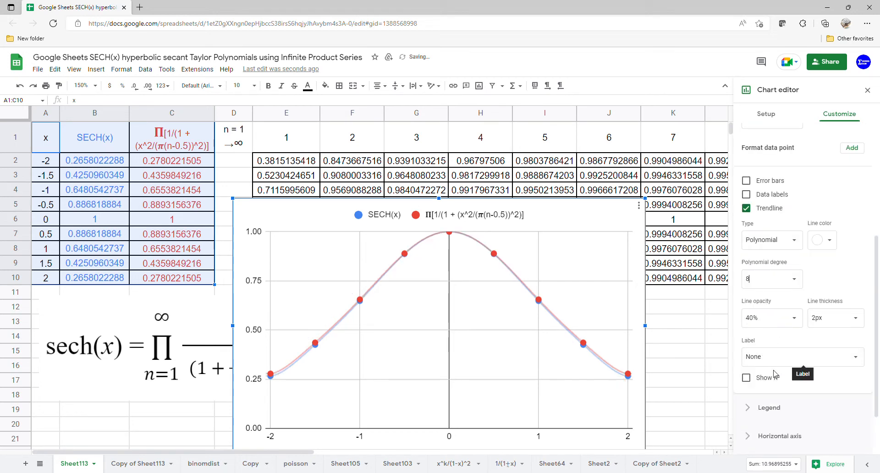
{"action": "left_click", "coordinate": [782, 362]}
{"action": "left_click", "coordinate": [779, 385]}
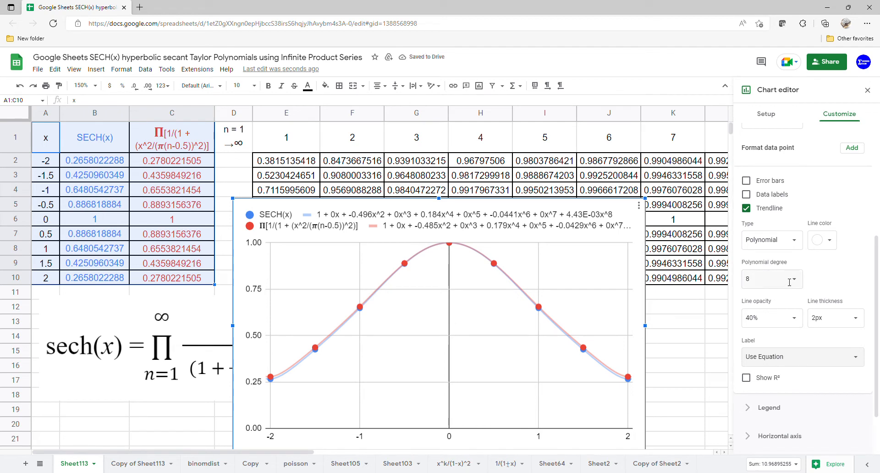
Try polynomial degree 10 for the trendlines and set the degree back to 8
{"action": "left_click", "coordinate": [765, 280]}
{"action": "left_click", "coordinate": [762, 371]}
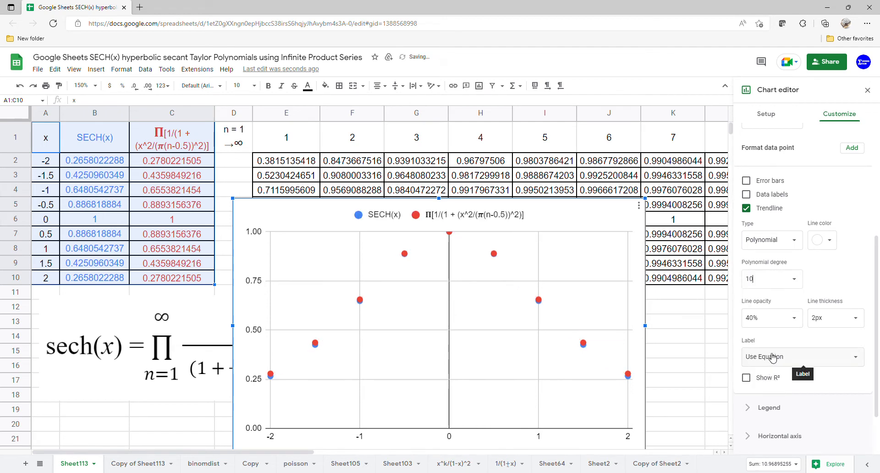
{"action": "left_click", "coordinate": [793, 279]}
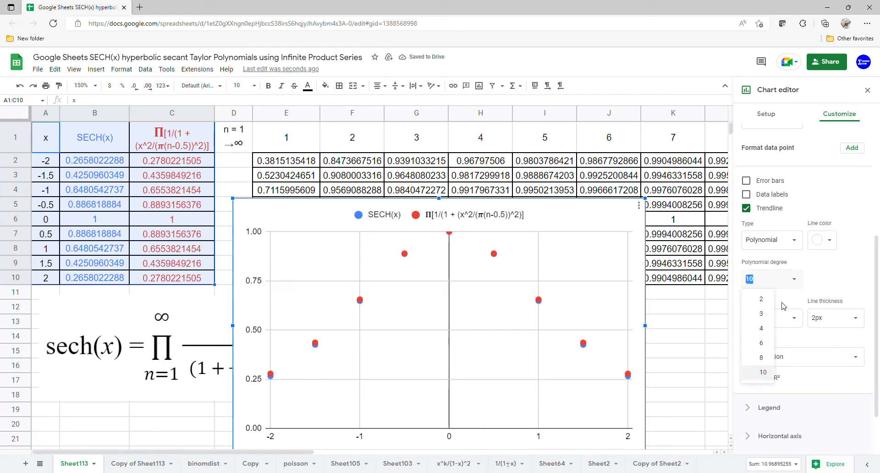
{"action": "left_click", "coordinate": [764, 365]}
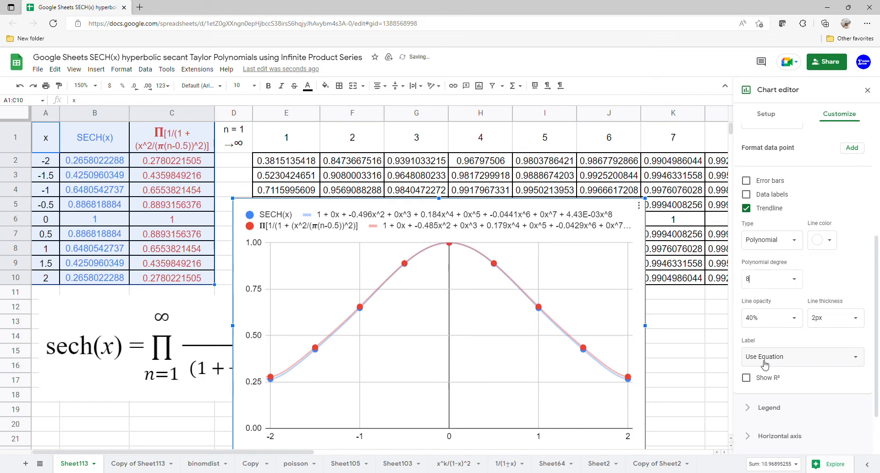
Close the chart editor, then move and enlarge the chart to cover columns F to M from row 1 to row 21
{"action": "left_click", "coordinate": [867, 89]}
{"action": "left_click_drag", "start_coordinate": [590, 286], "coordinate": [688, 211]}
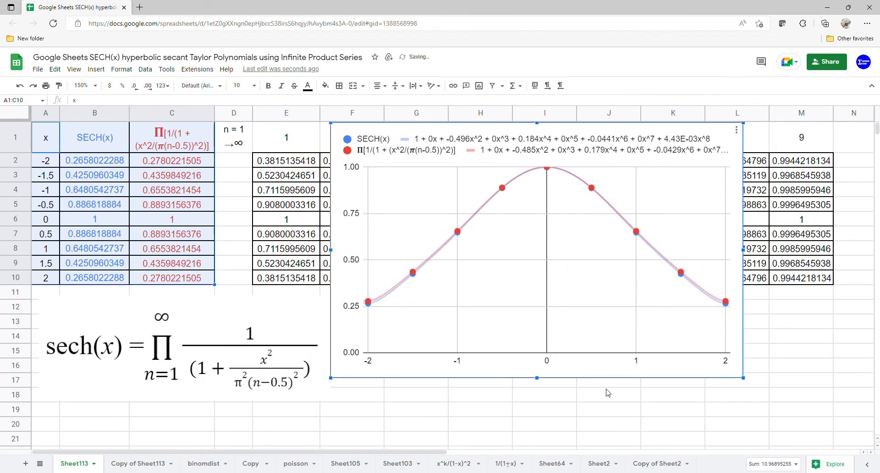
{"action": "left_click_drag", "start_coordinate": [540, 378], "coordinate": [539, 443]}
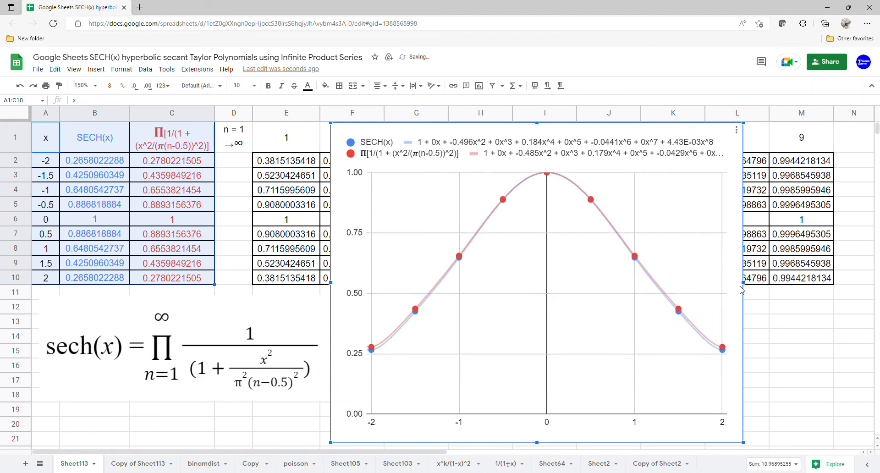
{"action": "left_click_drag", "start_coordinate": [743, 283], "coordinate": [836, 282]}
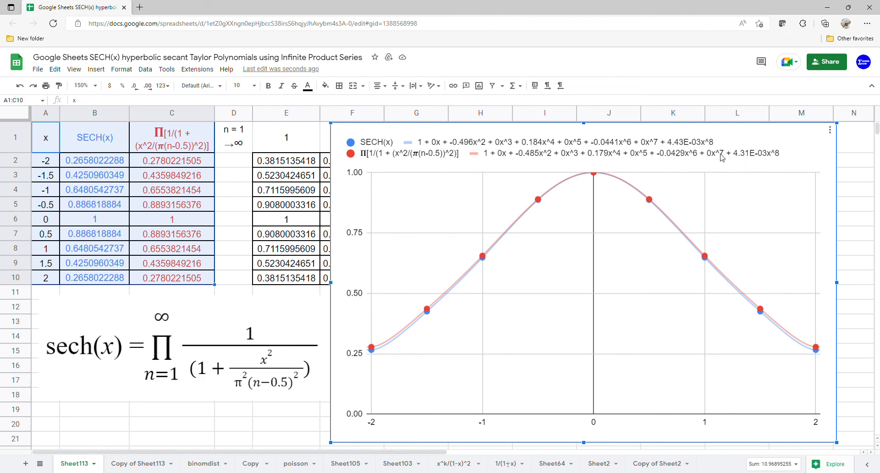
Move the chart down to uncover the term numbers in row 1 and return it to the sheet's upper edge
{"action": "left_click_drag", "start_coordinate": [663, 180], "coordinate": [667, 211]}
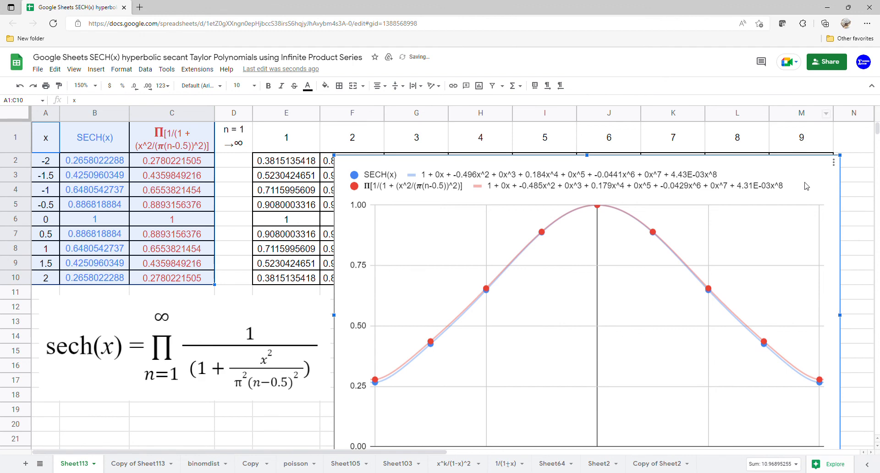
{"action": "left_click_drag", "start_coordinate": [777, 228], "coordinate": [776, 195]}
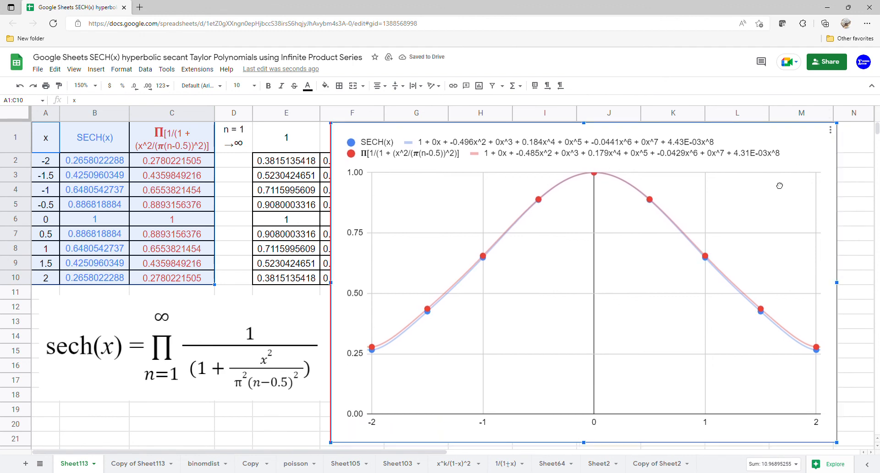